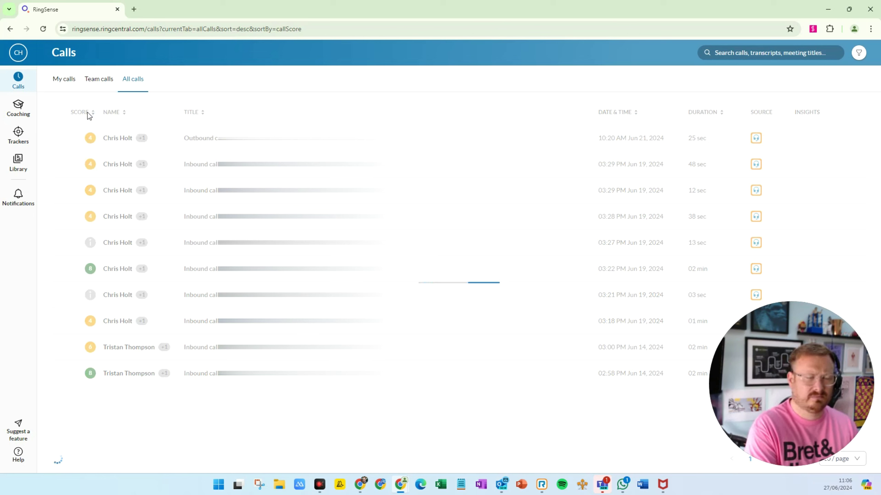
Step: Open the admin settings from the account's profile options
mouse_move(798, 140)
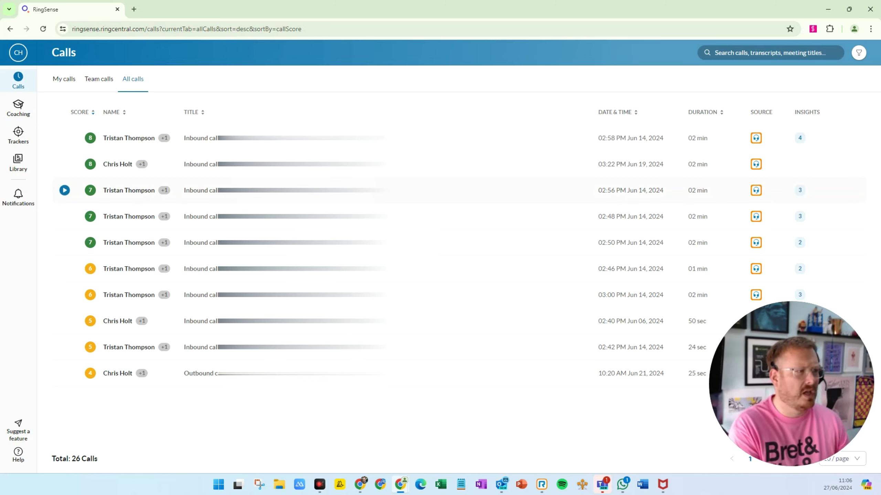
click(19, 54)
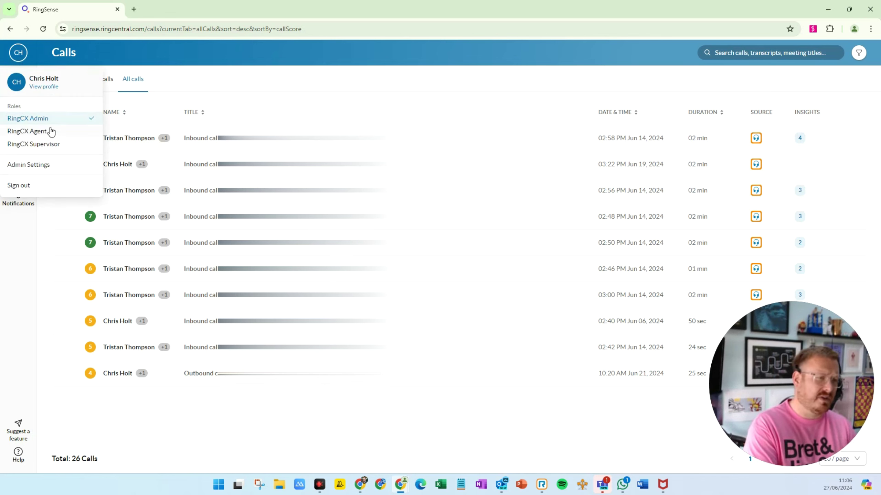
click(277, 66)
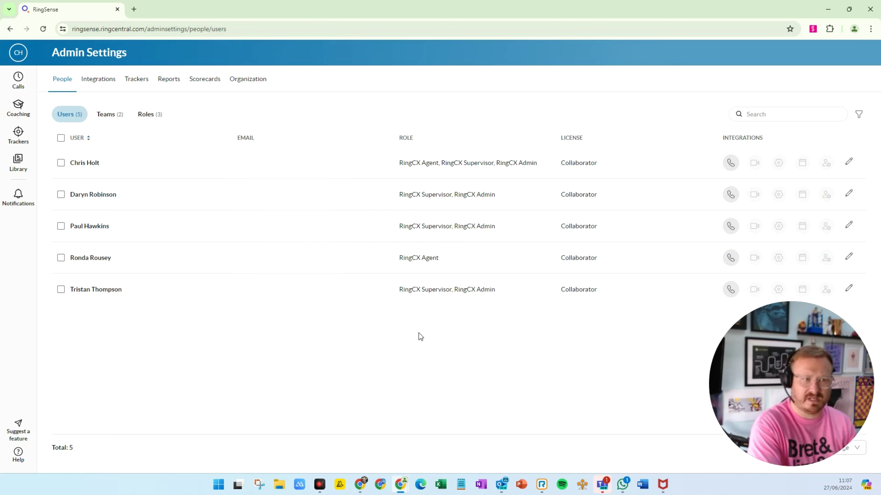
Step: Create a team named "All AllThingsCX Users" with the description "Exactly as it says on the tin" and add every user to it
click(109, 114)
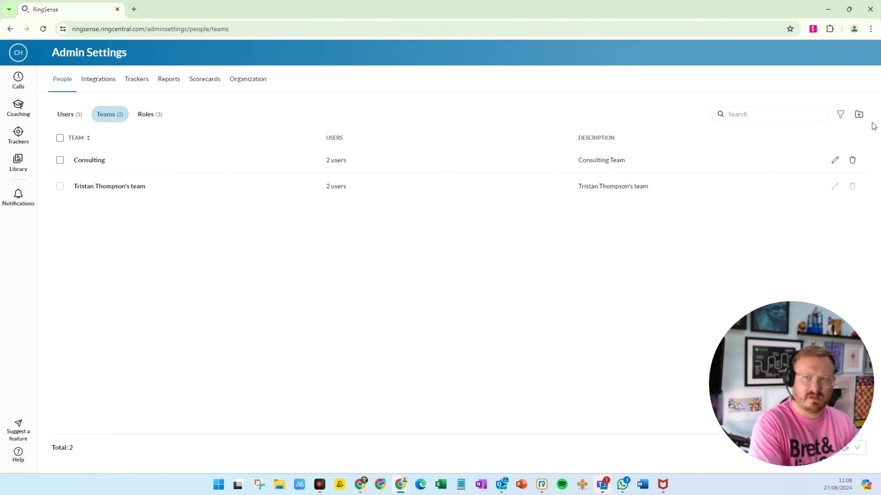
click(856, 115)
click(282, 111)
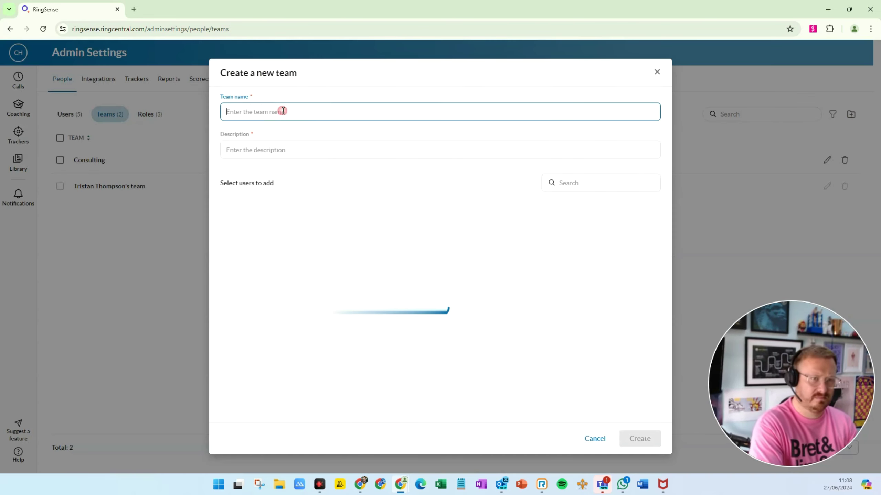
text(All AllThingsCX Users)
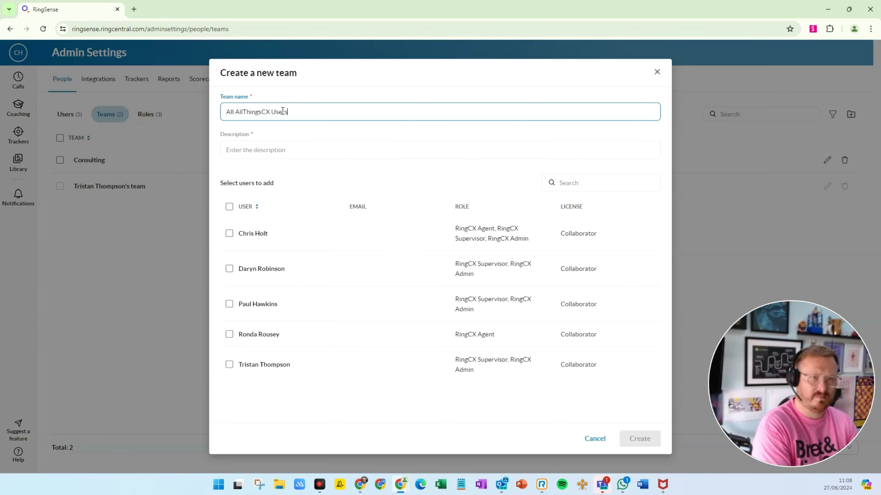
key(Tab)
text(Exactly as it says on the tin)
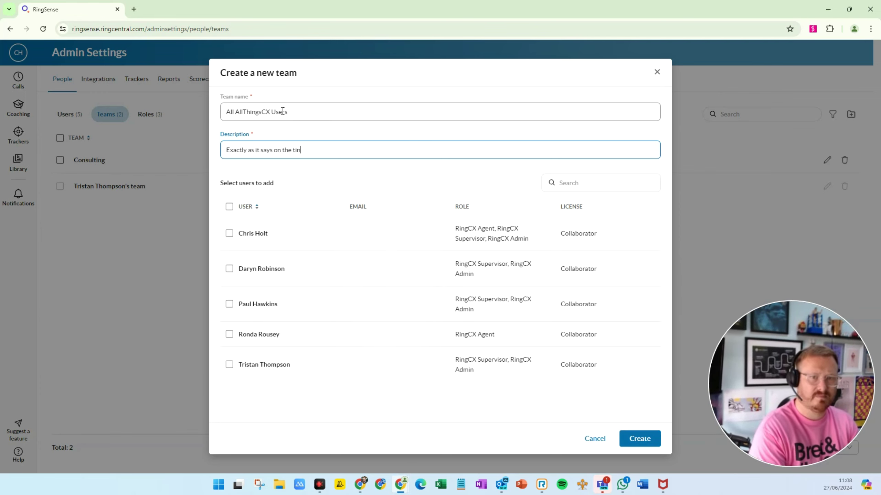
click(229, 207)
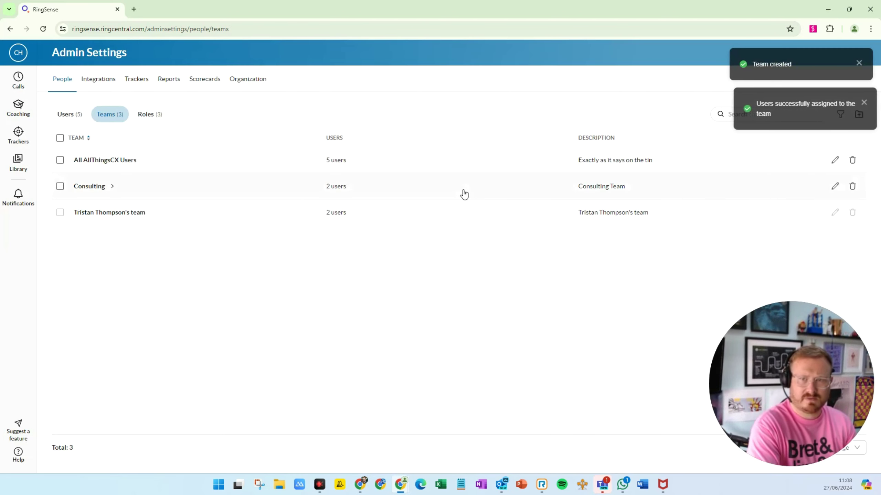
Step: View the user permissions assigned to the RingCX Agent role
click(149, 114)
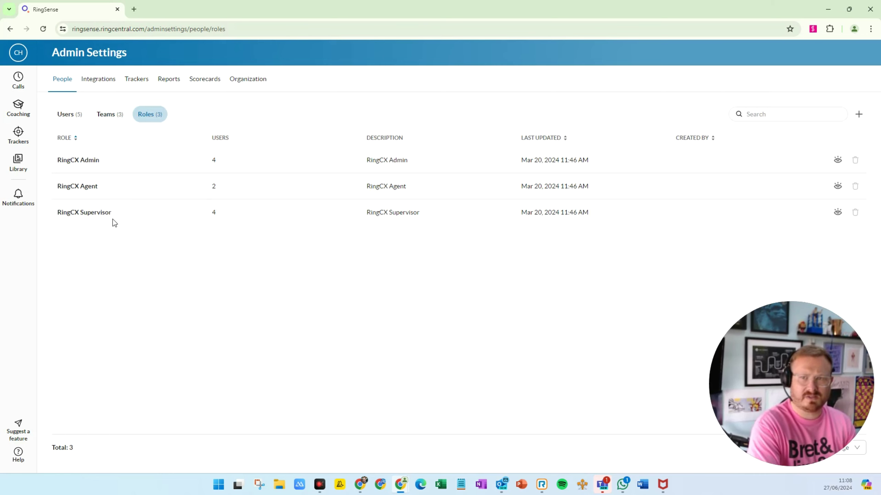
click(837, 188)
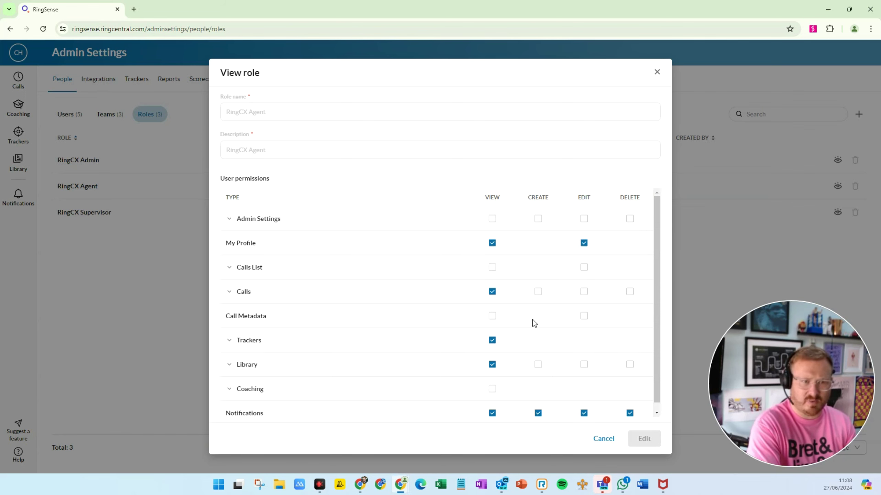
scroll(533, 319, down, 1)
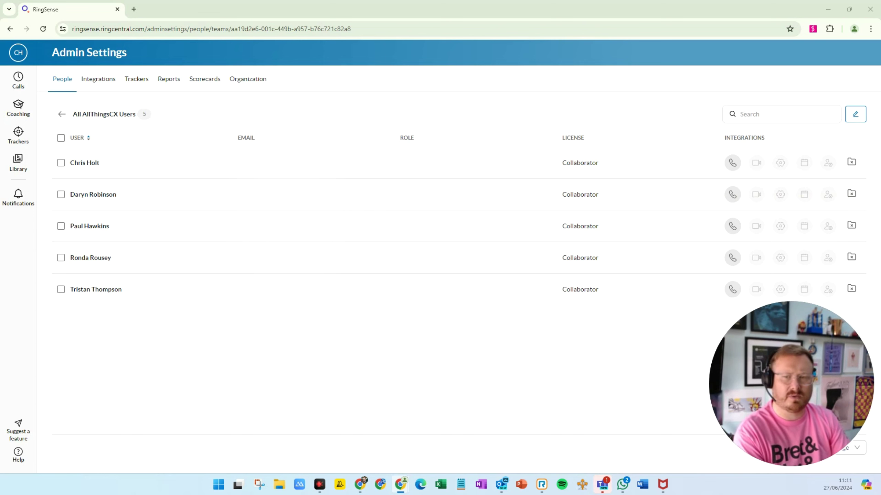
Step: Open the organization settings and look through the available English locale options without changing the locale
click(247, 81)
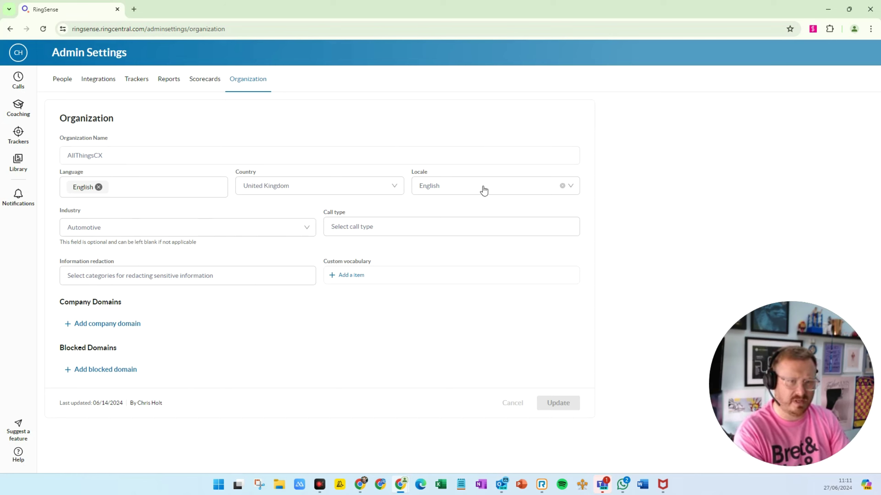
click(484, 191)
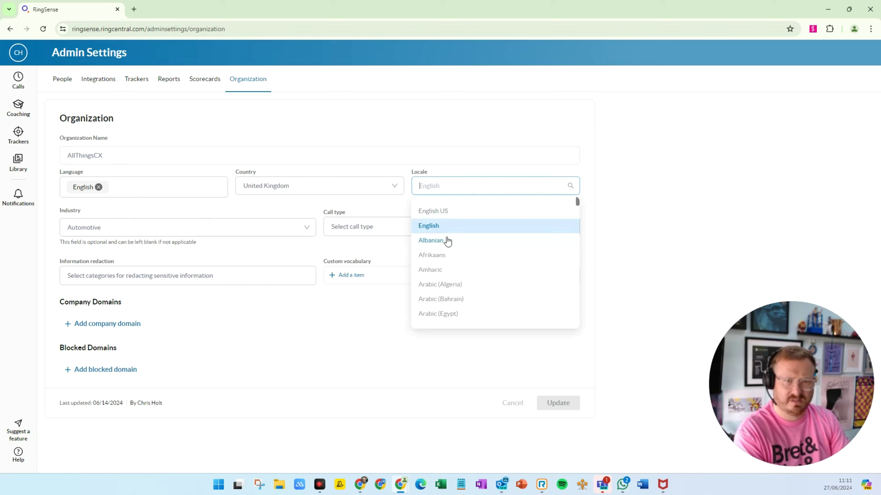
scroll(539, 239, down, 3)
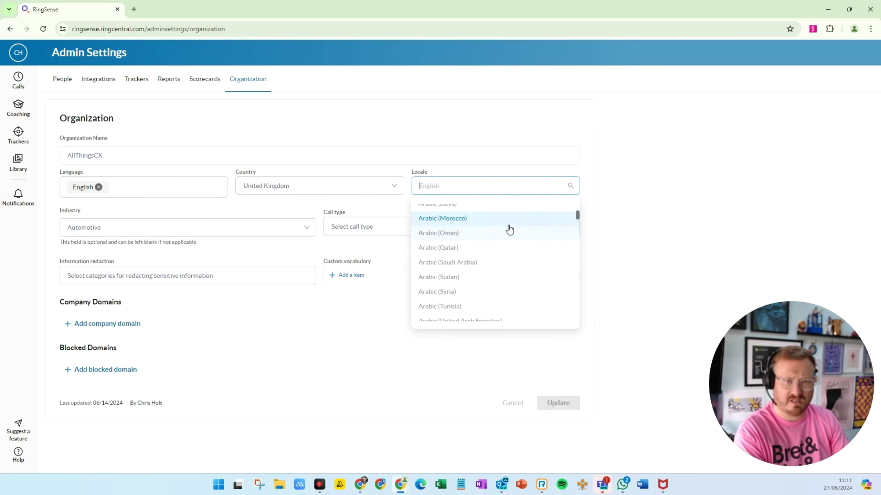
text(english)
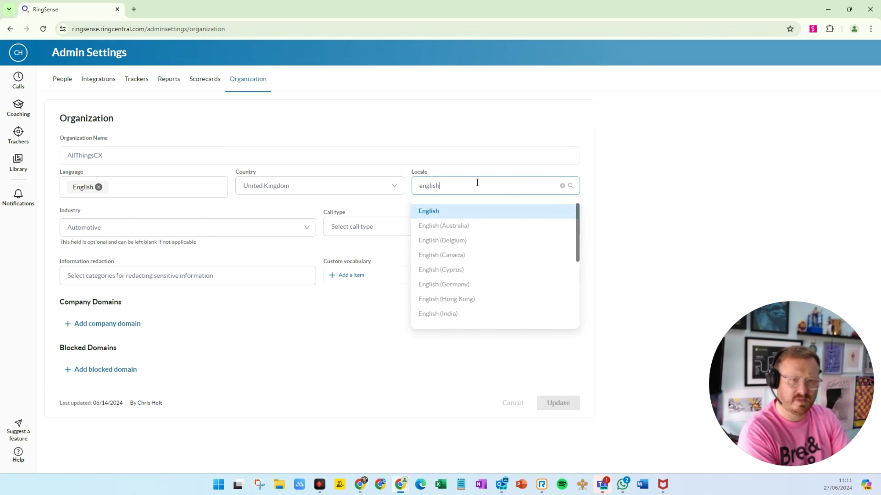
scroll(480, 251, down, 1)
scroll(479, 251, down, 3)
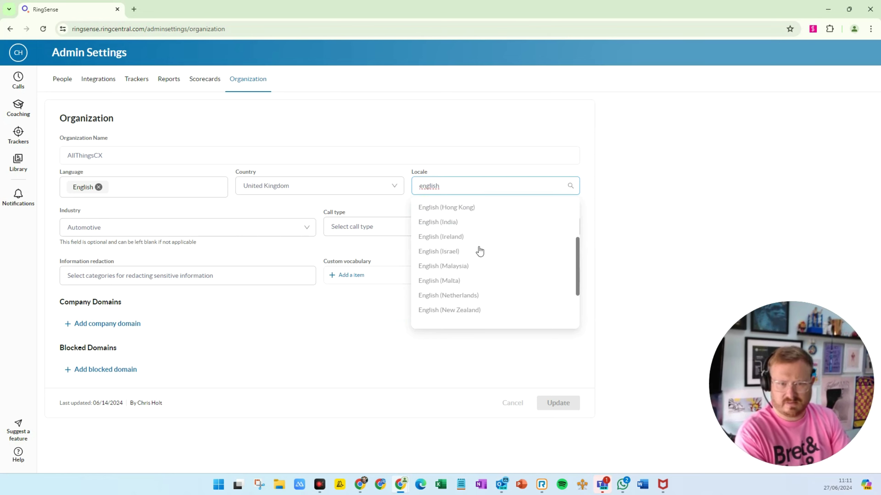
scroll(478, 250, up, 5)
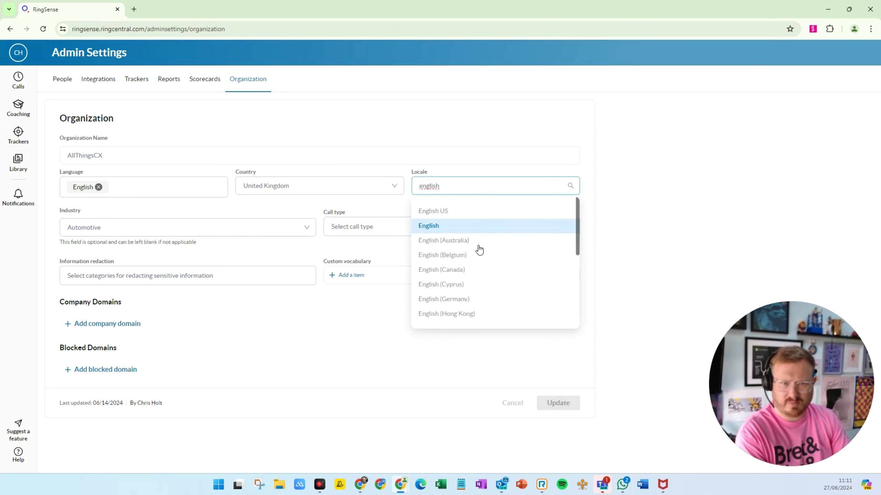
click(655, 196)
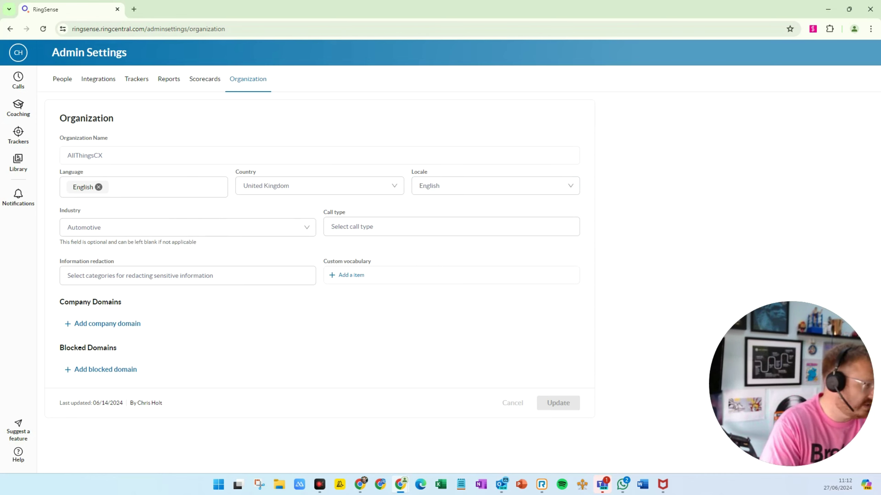
Step: Look through the available industry options for the organization without changing the selection
click(139, 228)
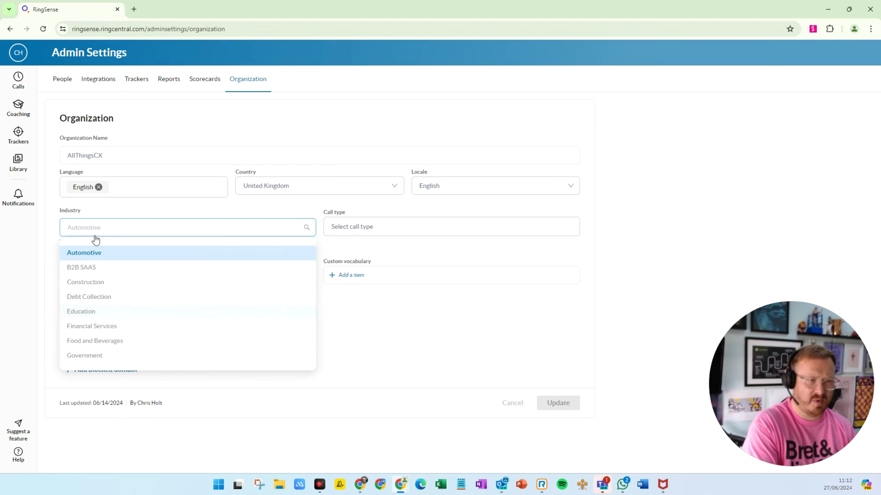
scroll(138, 318, down, 4)
scroll(135, 314, down, 3)
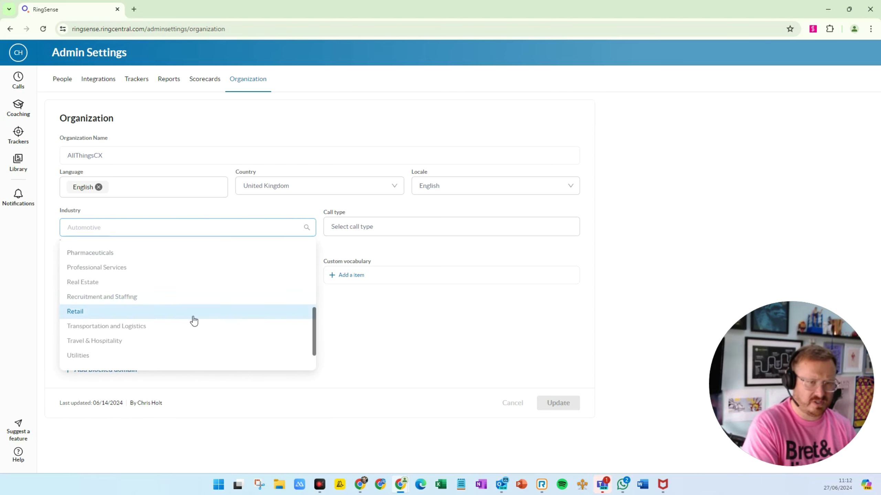
scroll(155, 329, up, 1)
scroll(154, 329, up, 5)
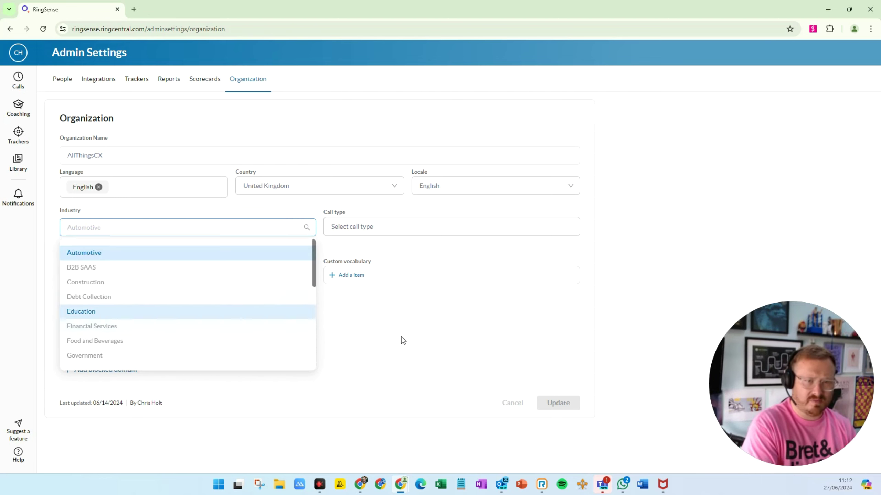
click(412, 341)
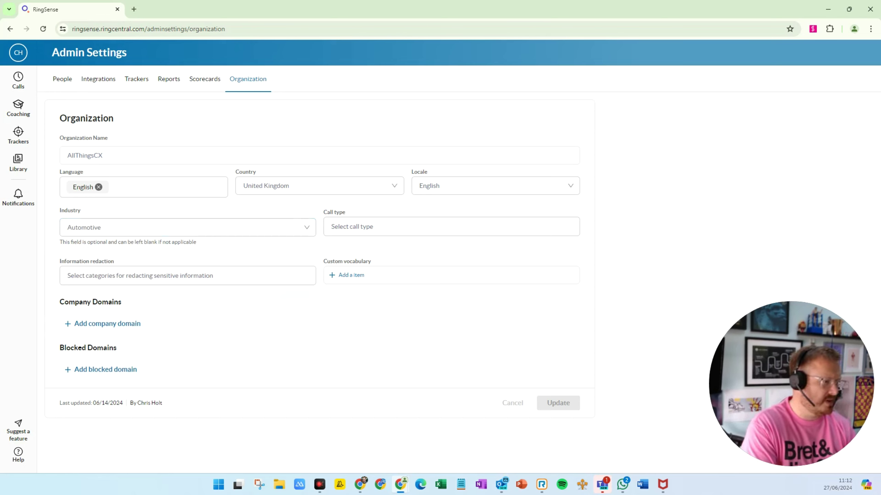
Step: Set the organization's call types to Support Requests and Sales Inquiries
click(348, 228)
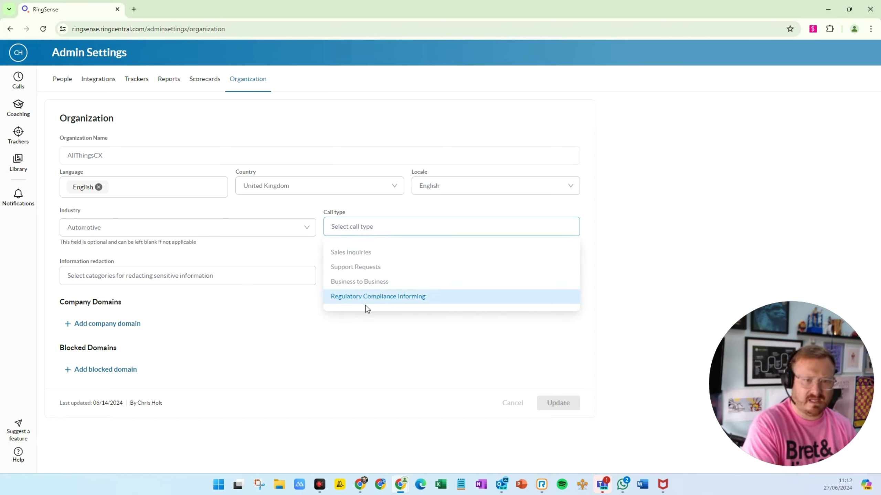
click(363, 268)
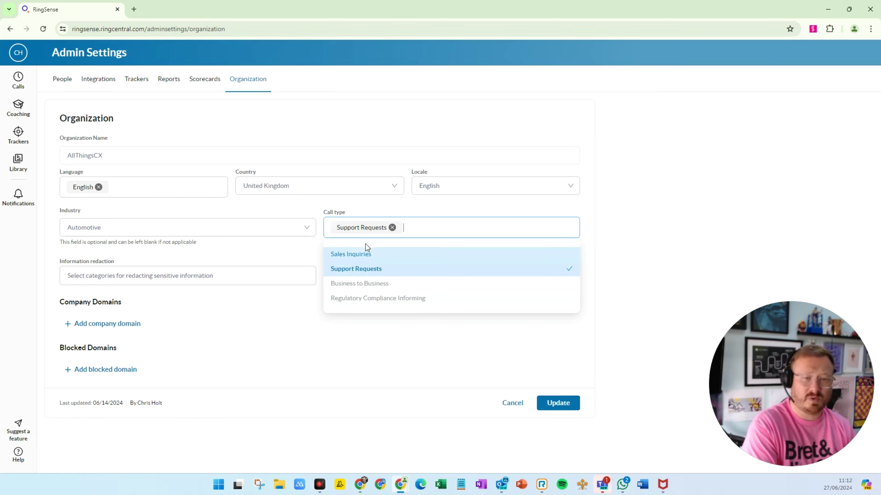
click(379, 255)
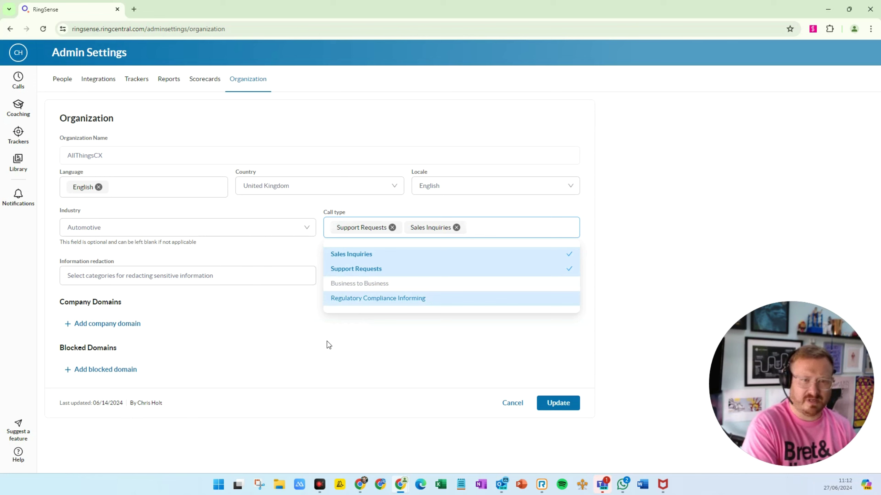
click(325, 350)
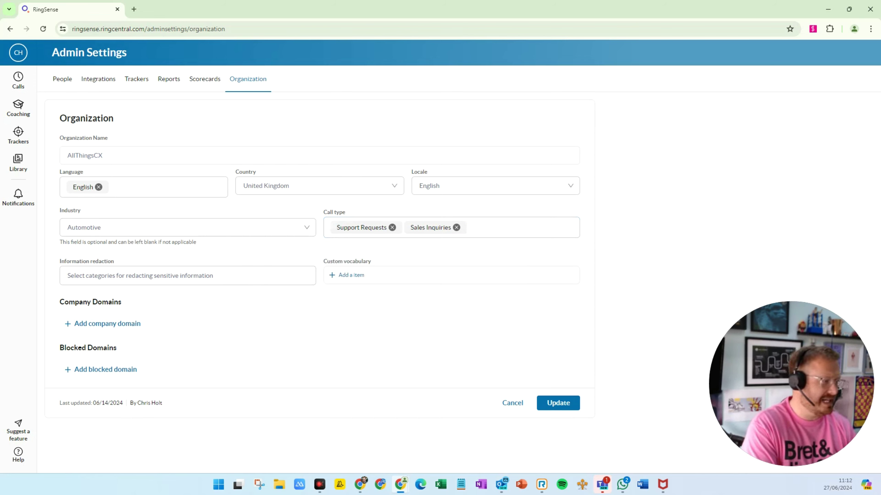
Step: Set CREDIT CARD as the information redaction category for the organization
click(196, 277)
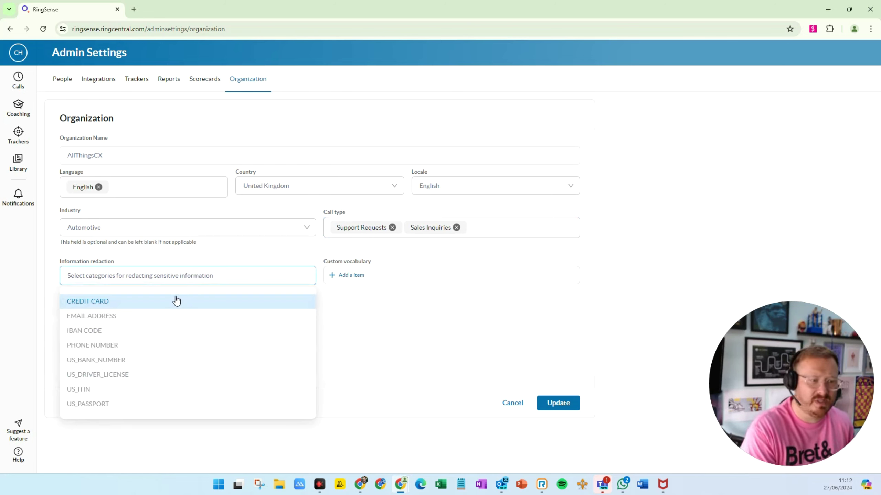
scroll(153, 350, down, 1)
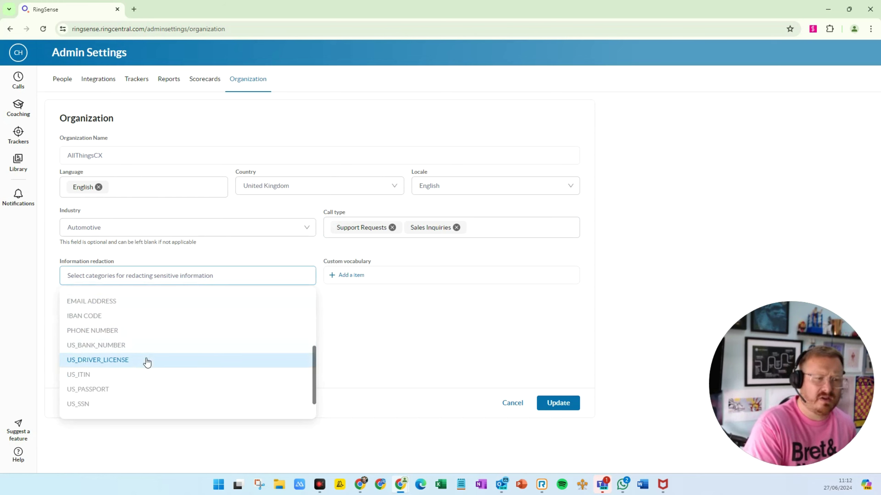
scroll(143, 360, up, 1)
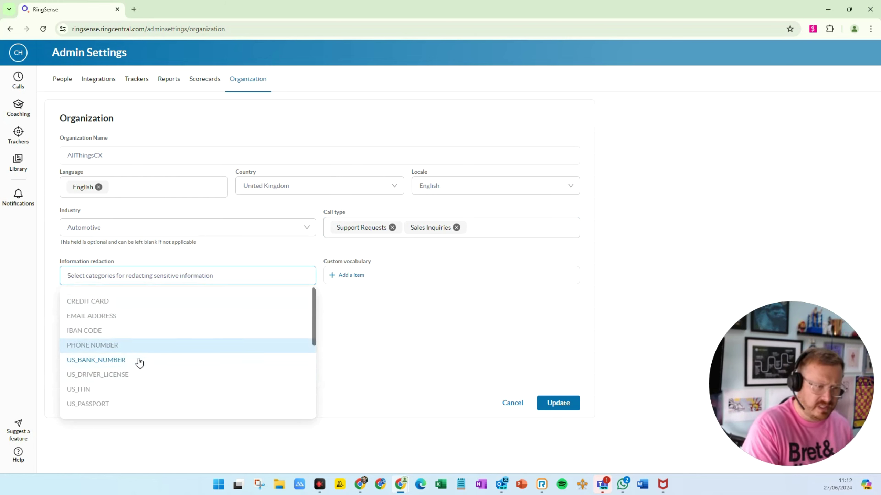
click(109, 306)
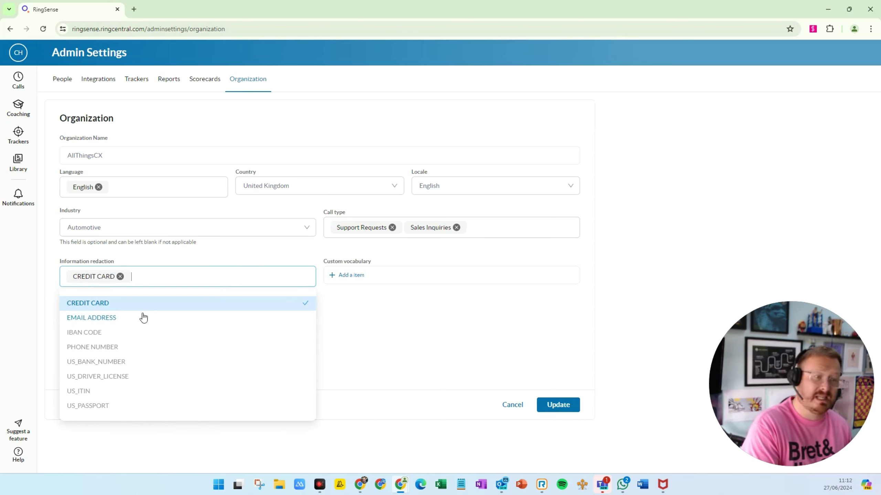
click(468, 361)
Step: Add "AllThingsCX" to the custom vocabulary and save the organization settings
click(336, 275)
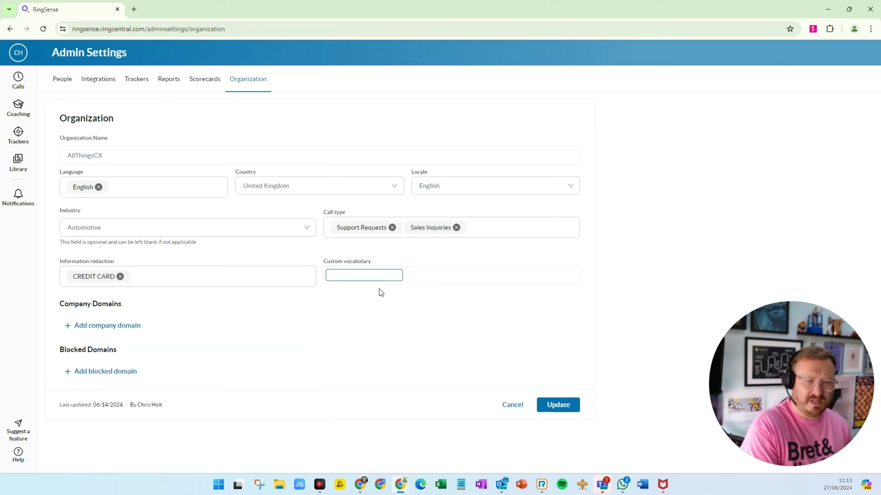
text(AllThingsCX)
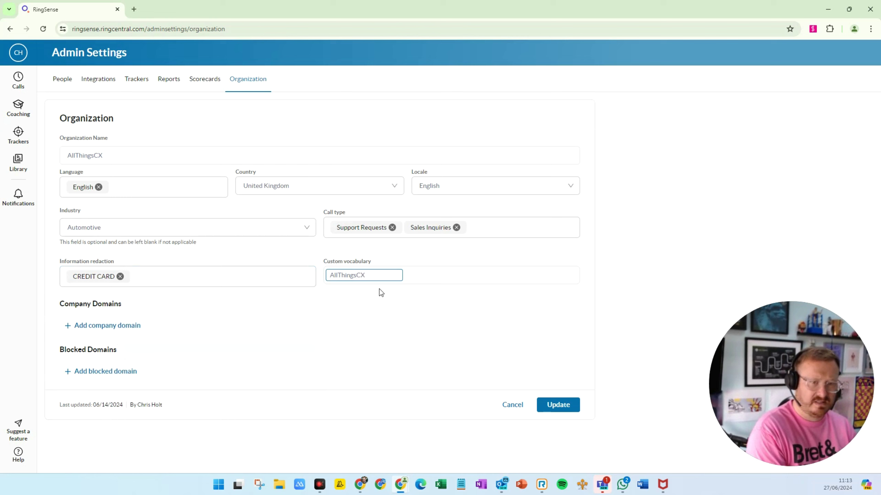
key(Return)
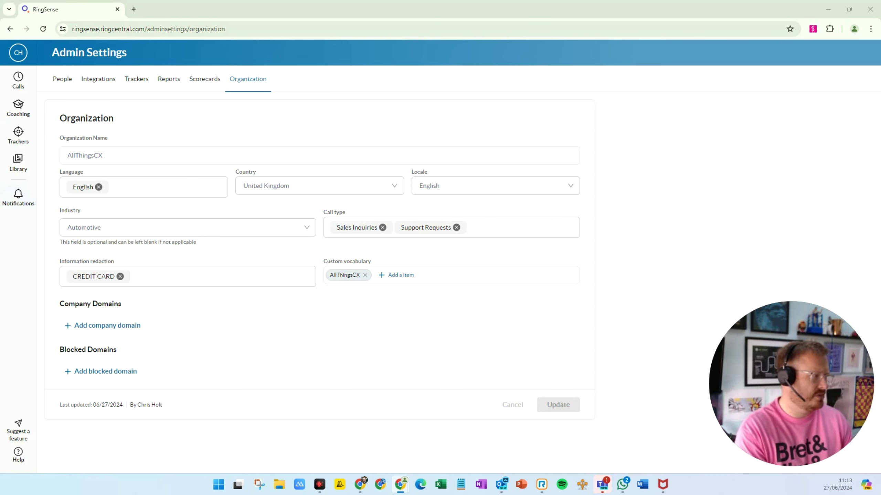
Step: Open the trackers settings and look through the list of published trackers
click(136, 83)
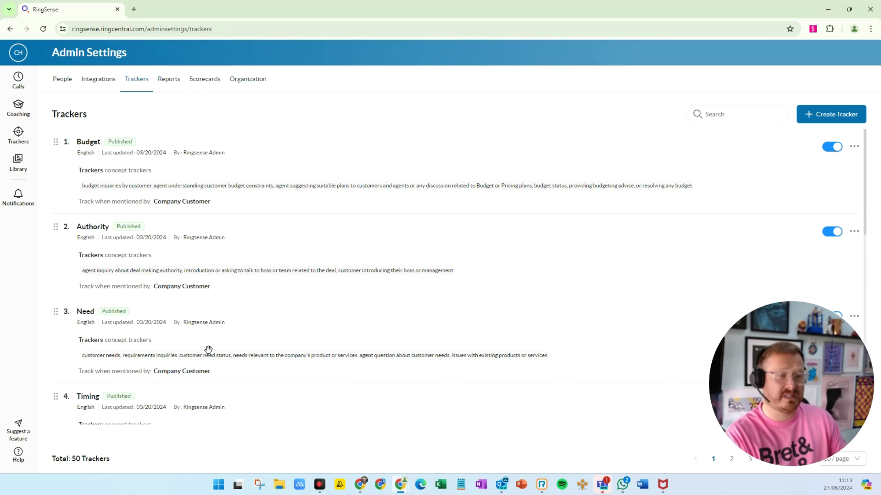
scroll(217, 310, down, 9)
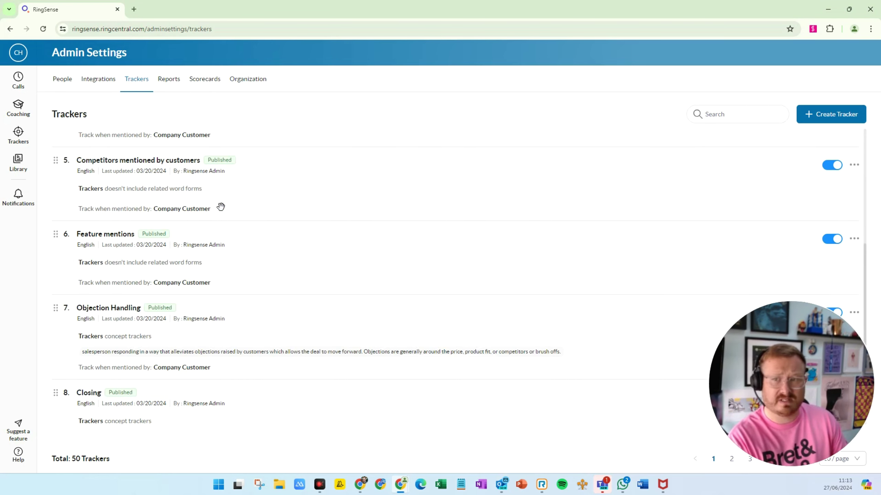
Step: Look through the published trackers and examine the Closing tracker's edit settings, leaving them without changes
scroll(222, 208, up, 4)
scroll(165, 250, up, 5)
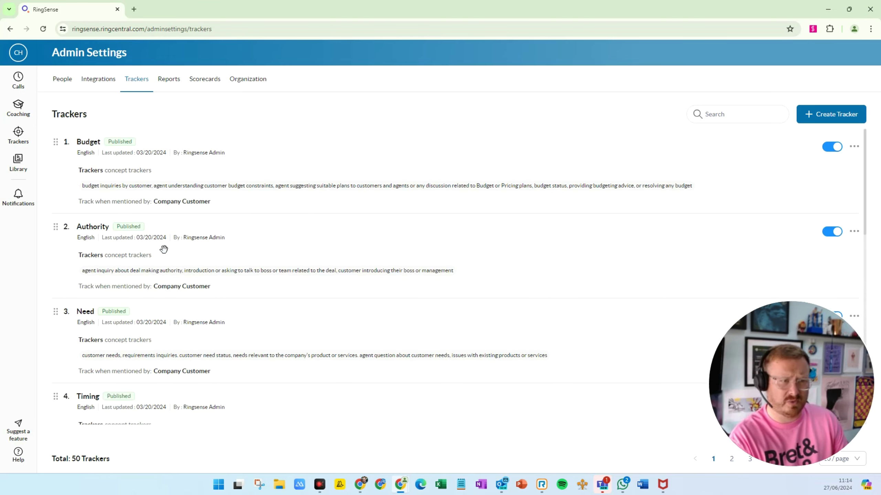
scroll(163, 249, down, 15)
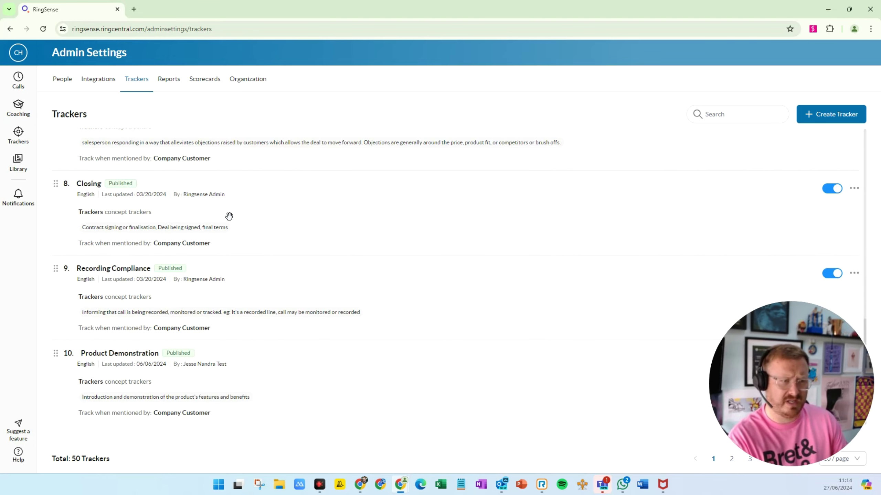
mouse_move(761, 335)
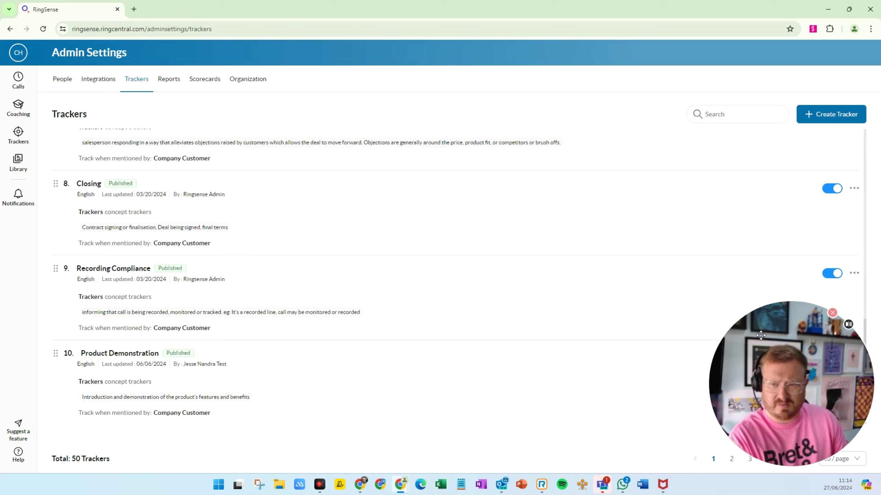
click(854, 189)
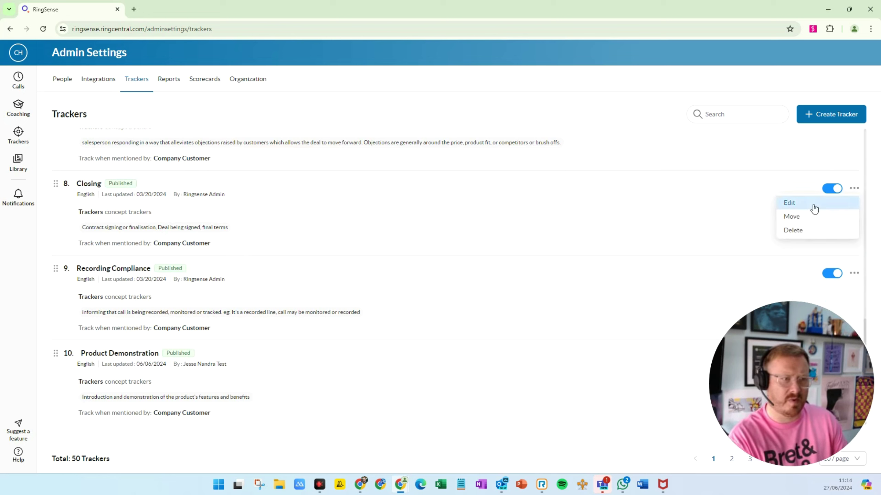
click(789, 203)
click(346, 283)
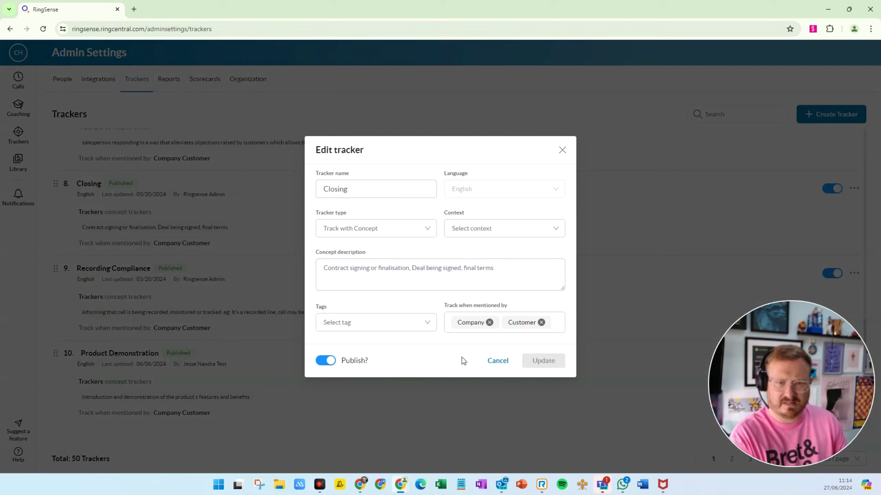
click(497, 360)
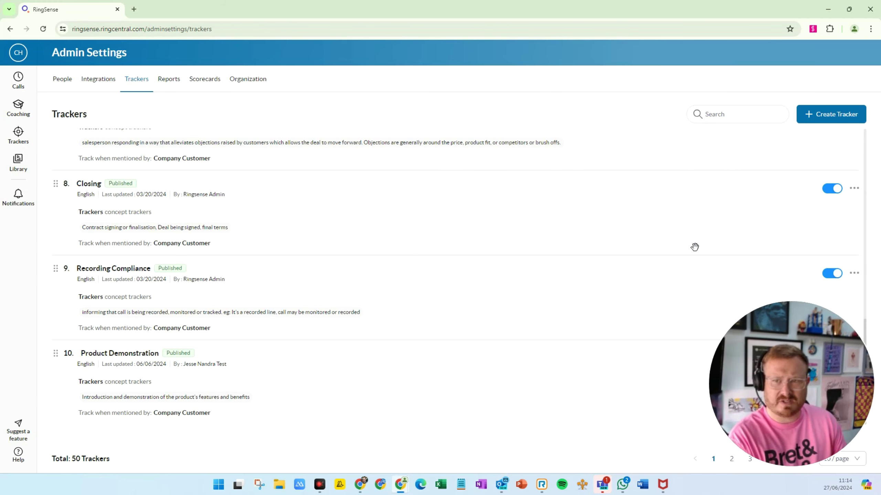
Step: Start a new tracker named "Auto Repair CH" with type Track with Key Phrases and context Setting Appointments
scroll(613, 274, up, 15)
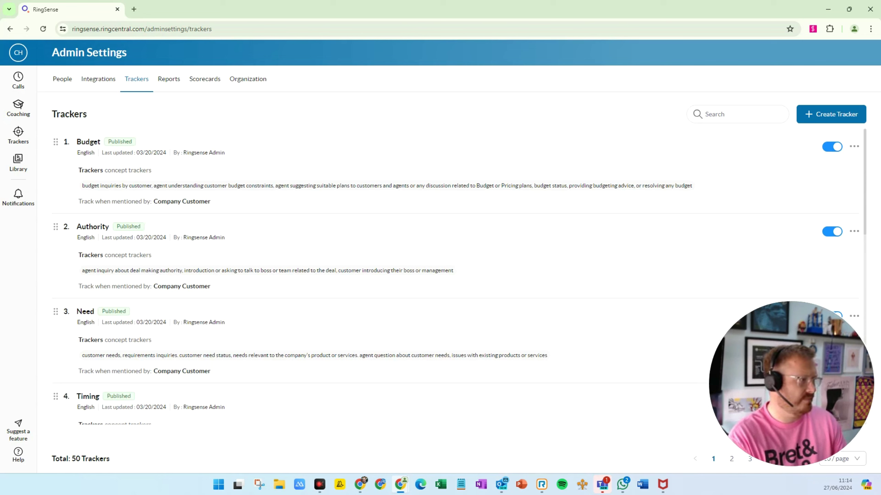
click(846, 115)
click(371, 193)
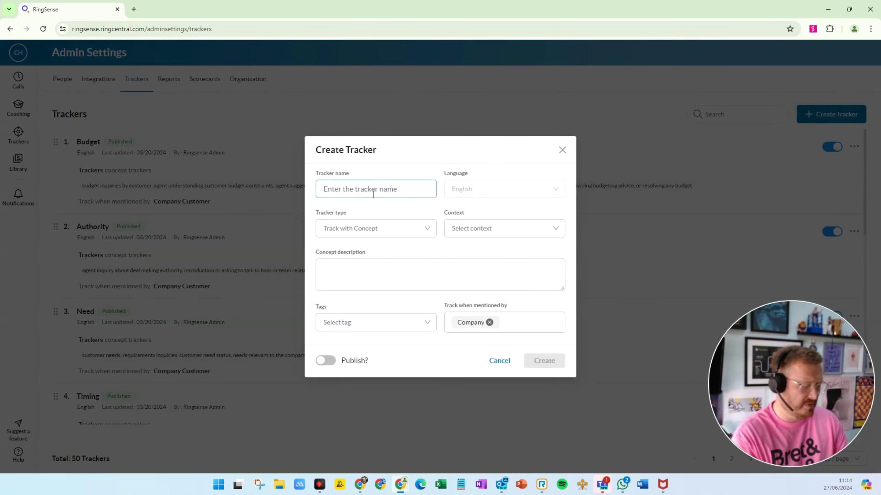
text(Auto Repair C)
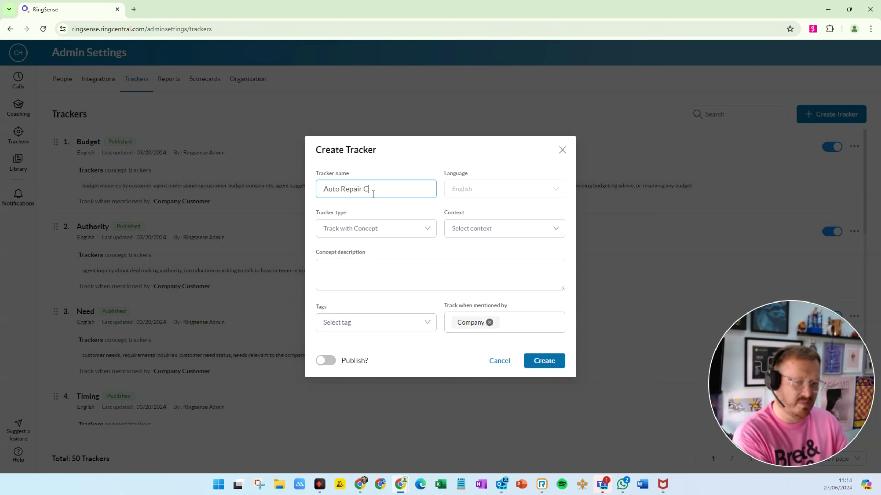
text(H)
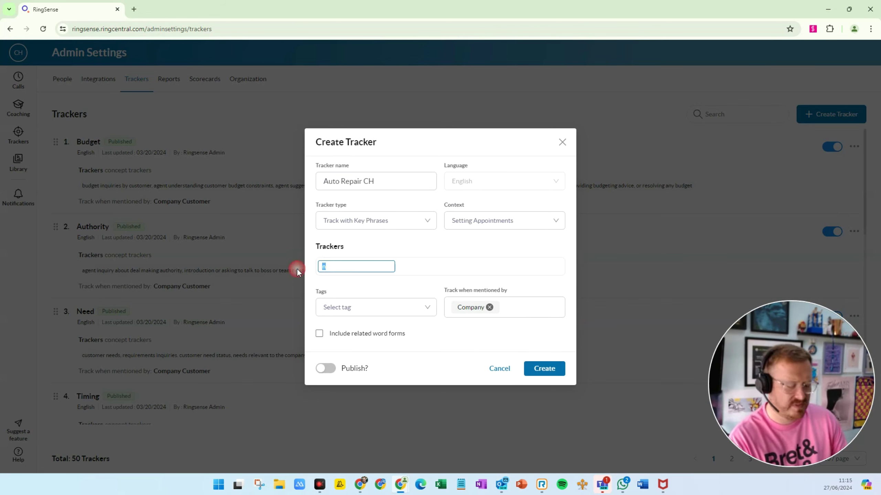
Step: Add the key phrases accident, car, van, hit by a driver, car is wrecked, repair, damaged and road to the tracker
text(accident)
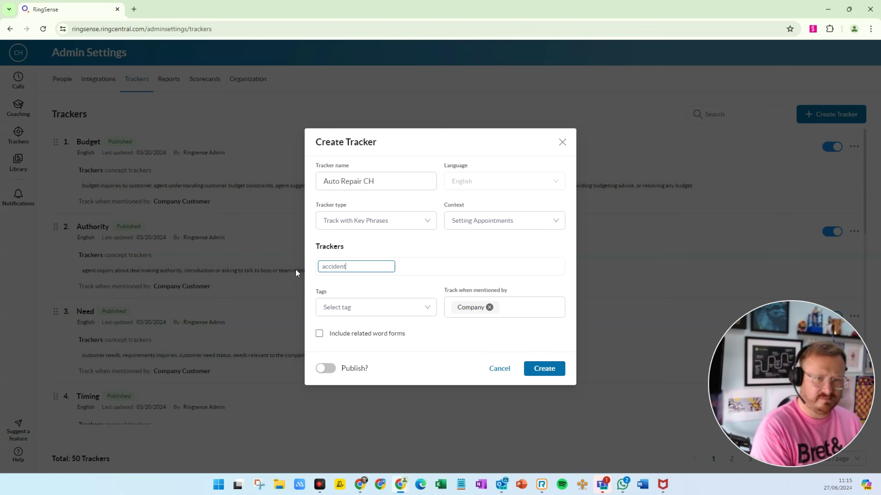
key(Return)
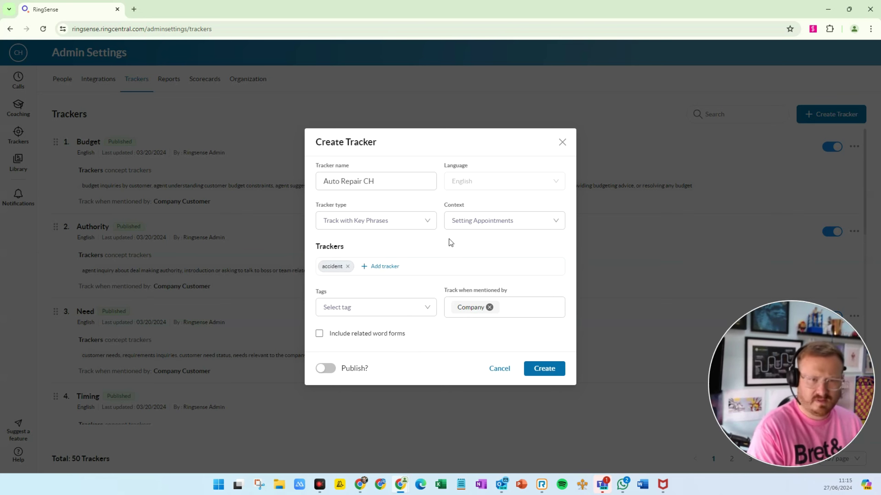
click(367, 267)
text(ca)
key(Return)
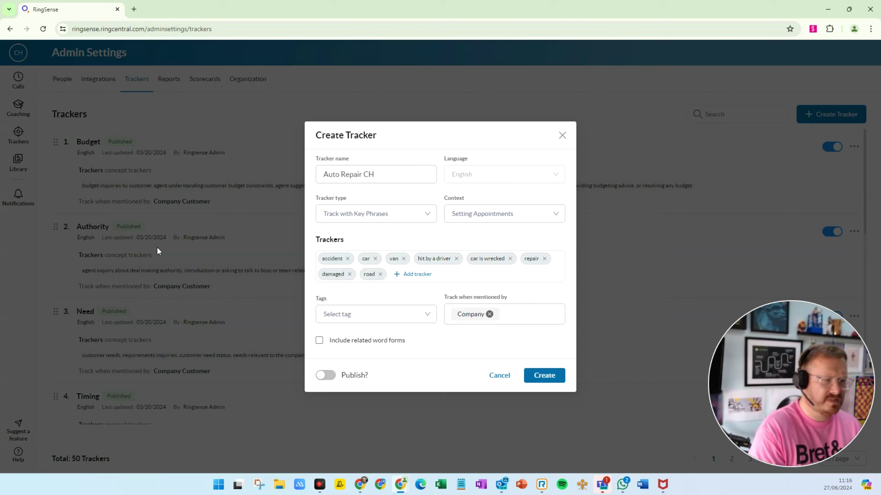
Step: Check the available tags without choosing one and add Customer alongside Company as the parties whose mentions are tracked
click(375, 308)
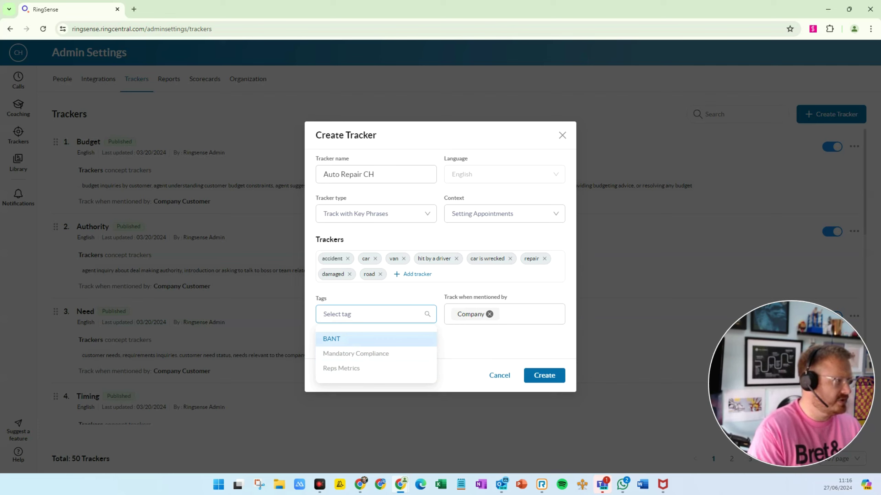
click(505, 333)
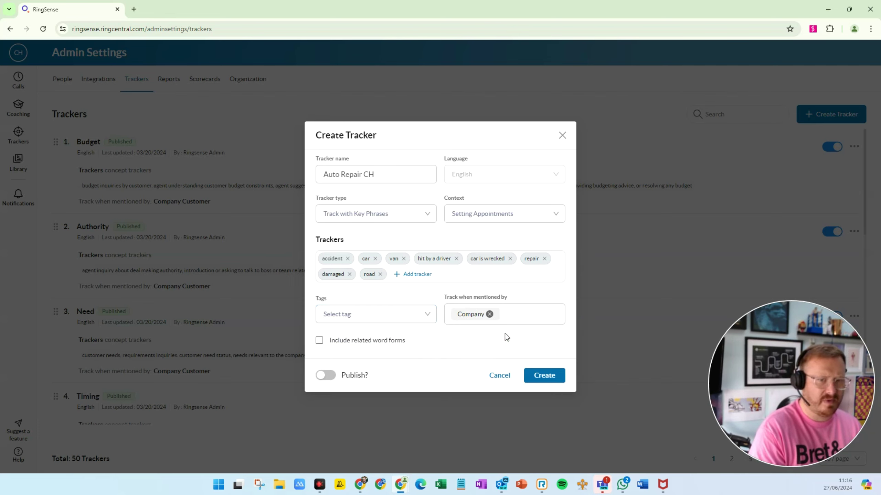
click(520, 314)
click(465, 355)
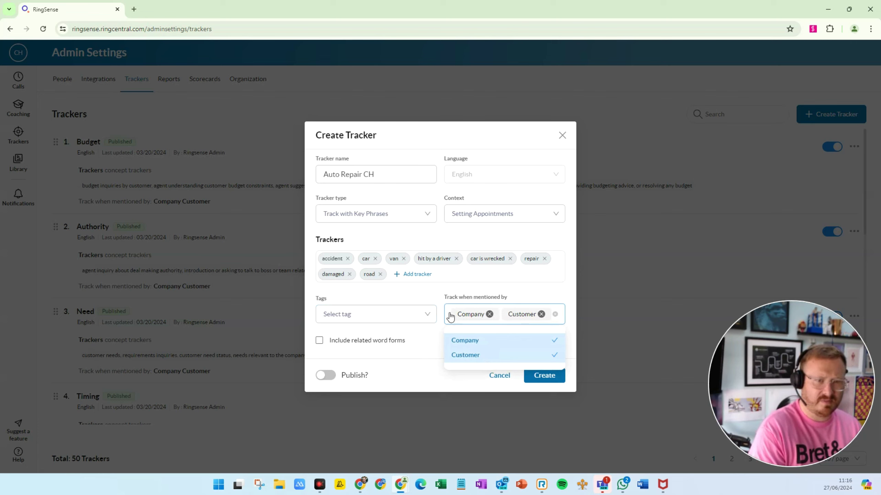
click(423, 293)
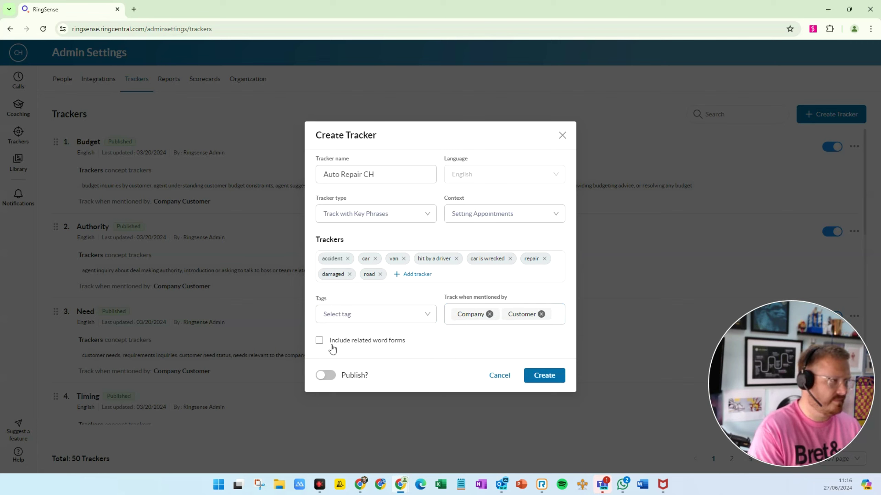
Step: Include related word forms in the tracker, leave its tags empty, and create it as published
click(378, 310)
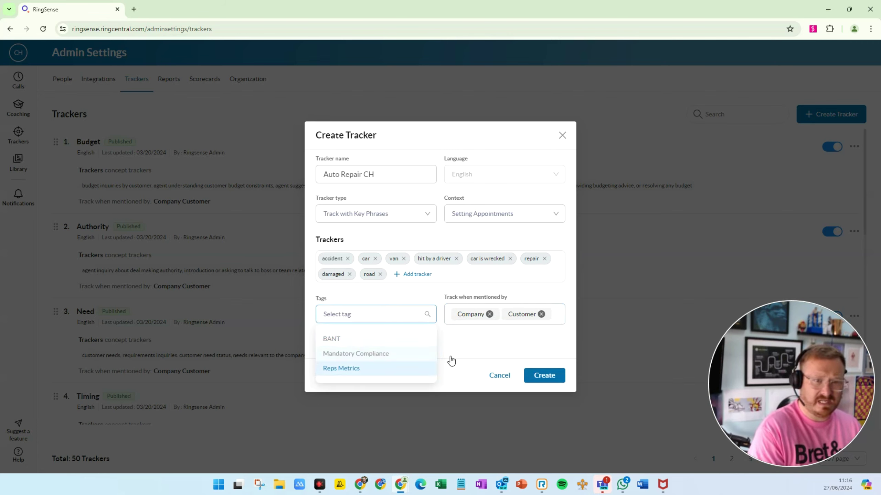
click(476, 344)
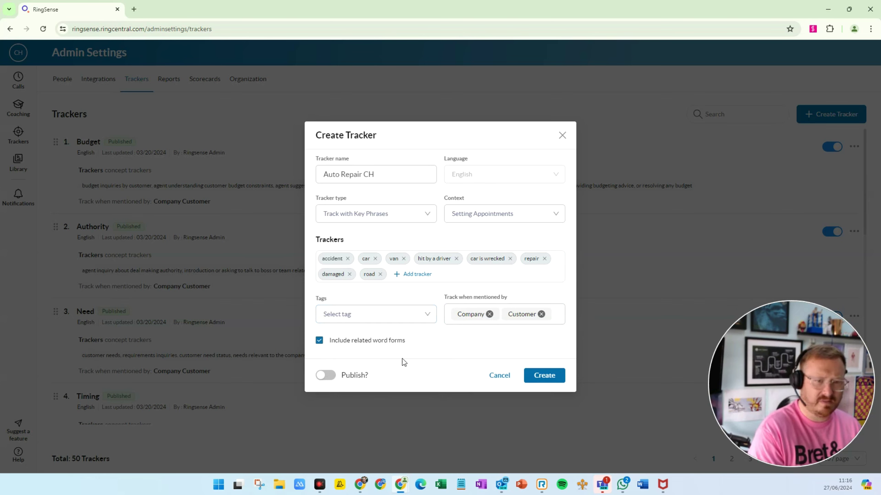
click(328, 376)
click(555, 376)
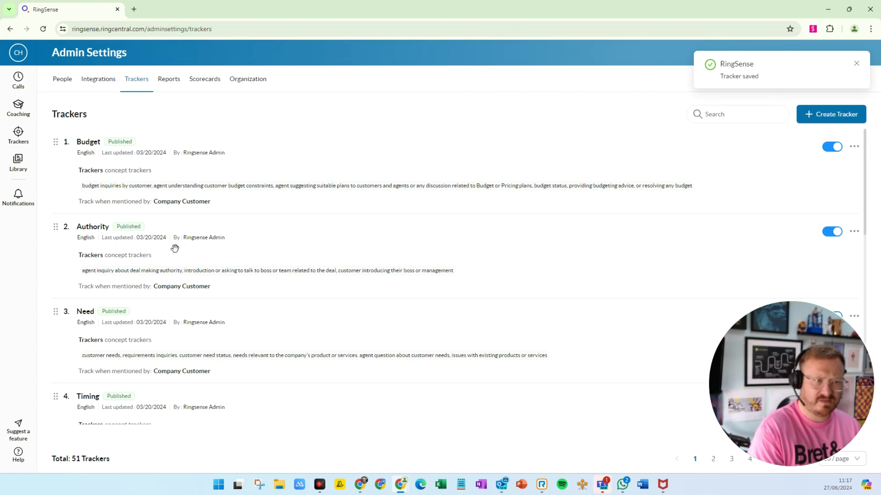
Step: Find the Auto Repair CH tracker on page 6, move it to position 1 and return to the first page of trackers
scroll(389, 269, down, 6)
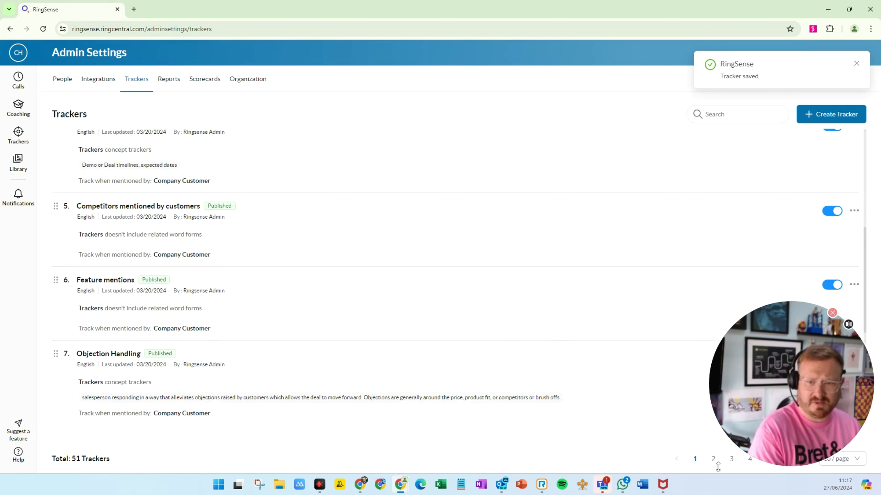
drag(780, 390, 776, 362)
click(787, 461)
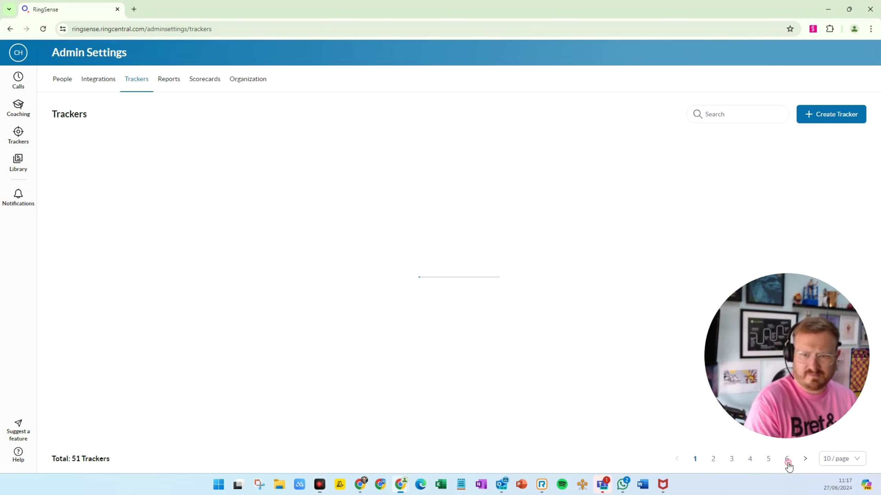
click(856, 152)
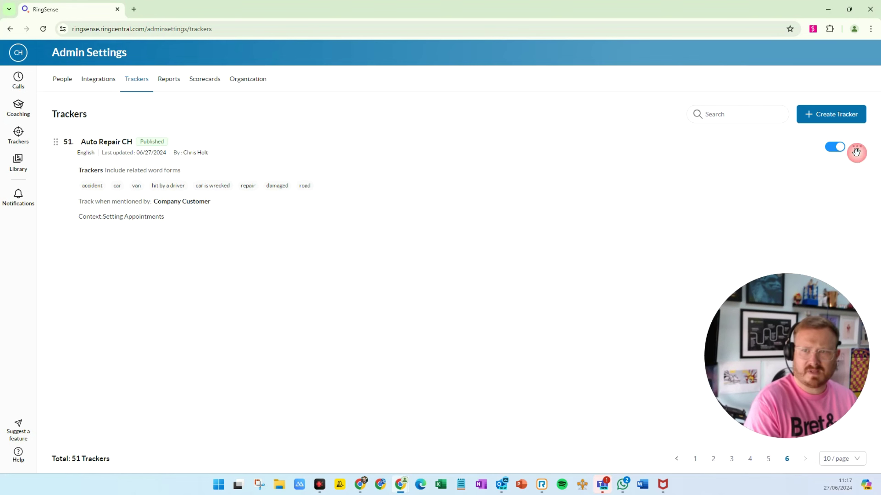
click(805, 174)
click(280, 278)
key(BackSpace)
key(BackSpace)
text(1)
click(619, 315)
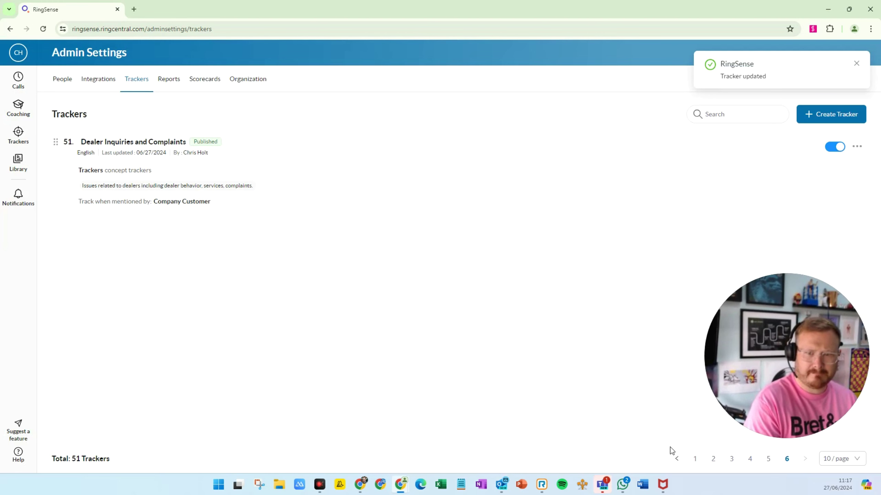
click(694, 459)
drag(793, 364, 794, 390)
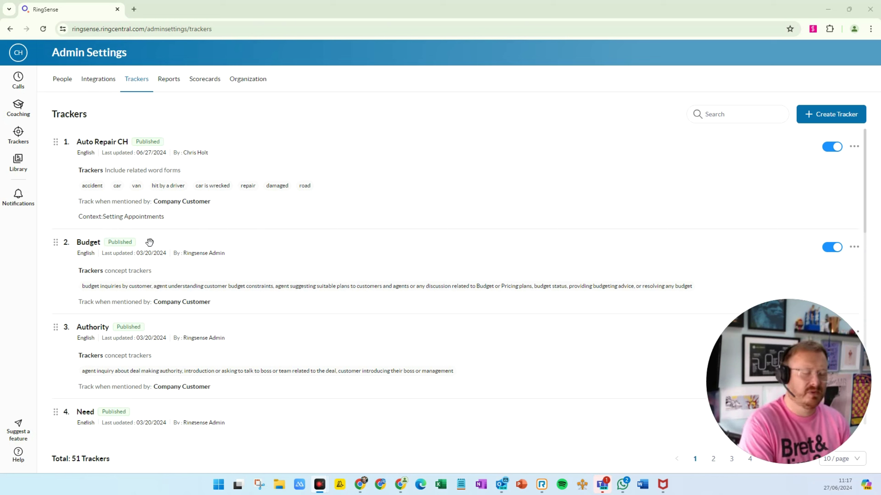
click(213, 254)
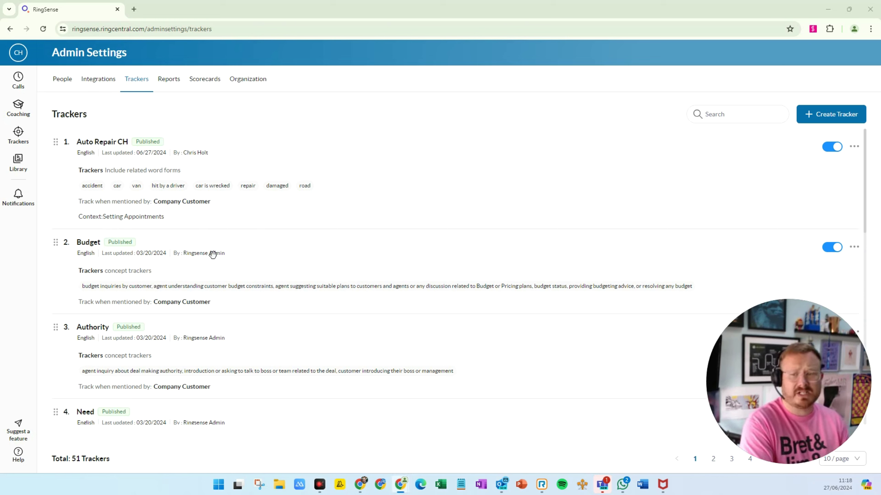
Step: Open the scorecard settings and start a new scorecard titled "Auto Repair CH"
click(207, 80)
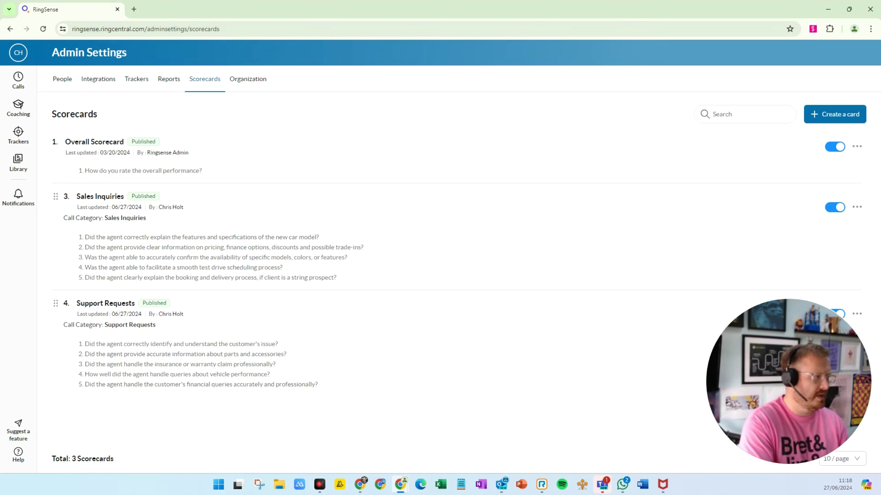
click(823, 118)
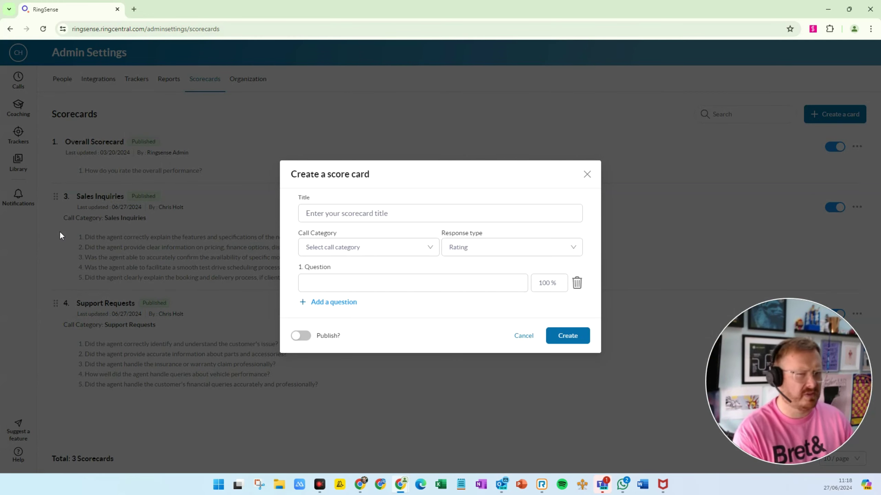
click(388, 219)
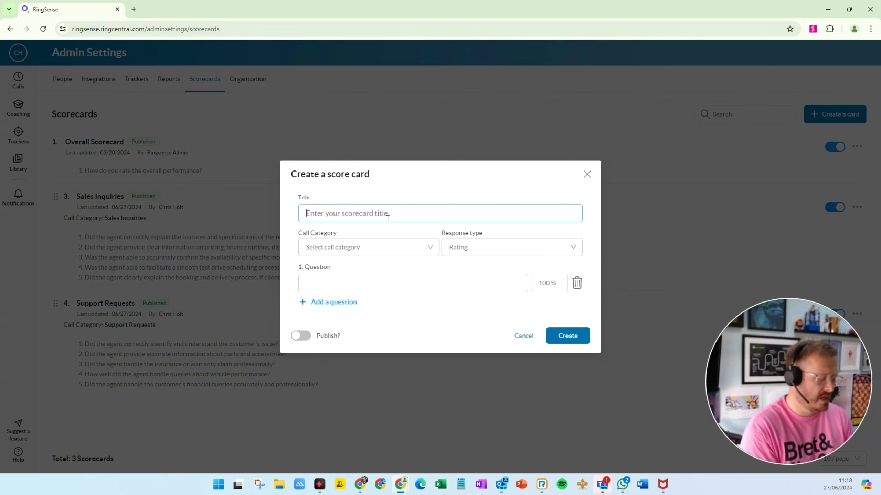
text(Auto Repa)
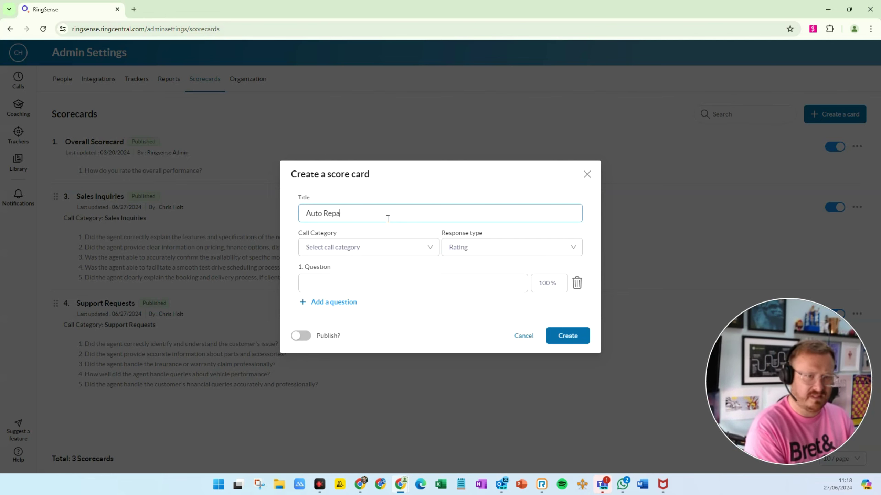
text(ir CH)
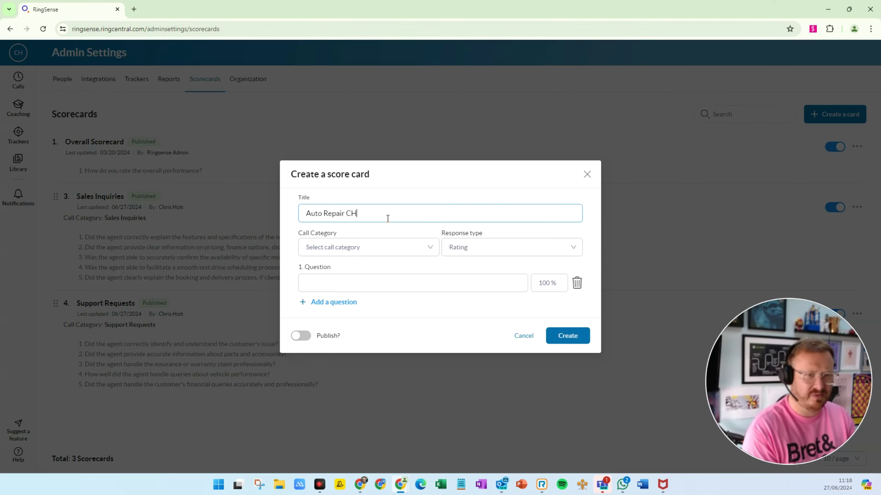
Step: Set the scorecard's call category to Support Requests and its response type to Rating
click(411, 254)
click(355, 287)
click(477, 252)
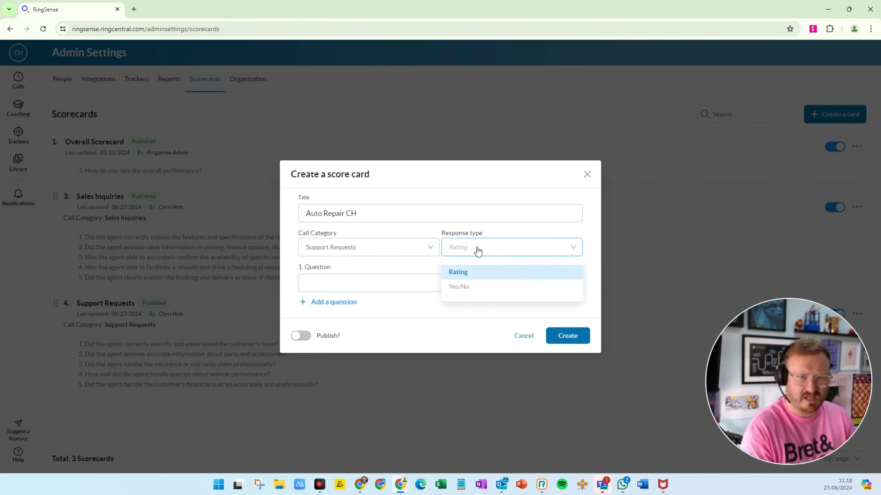
click(457, 275)
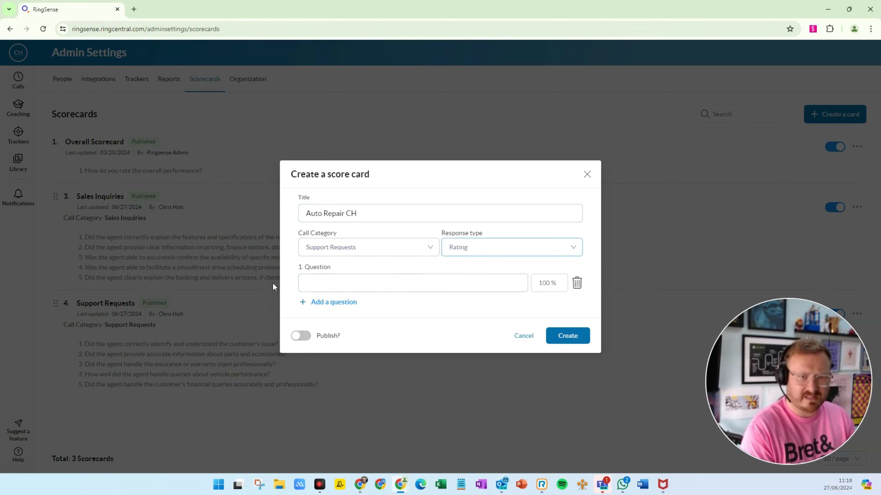
Step: Add four agent questions on repair type, hire car offer, damaged vehicle photos and driver/owner's insurance details, and create the scorecard as published
click(363, 283)
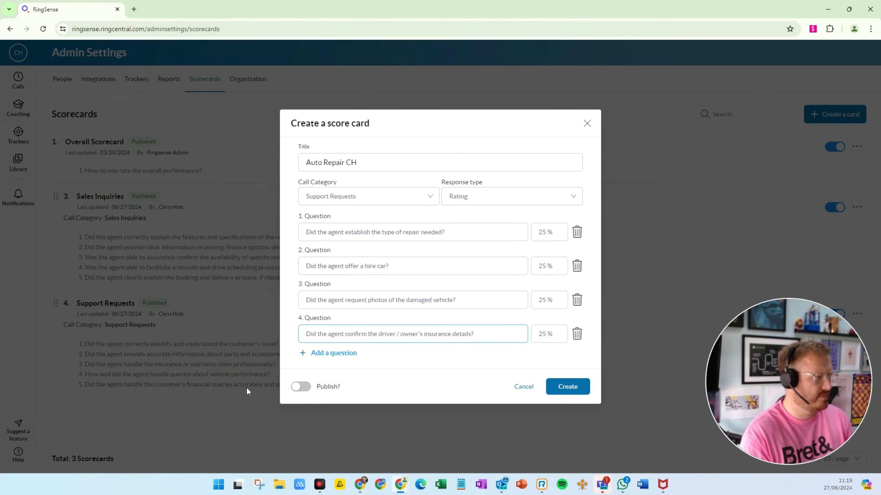
click(308, 388)
click(570, 394)
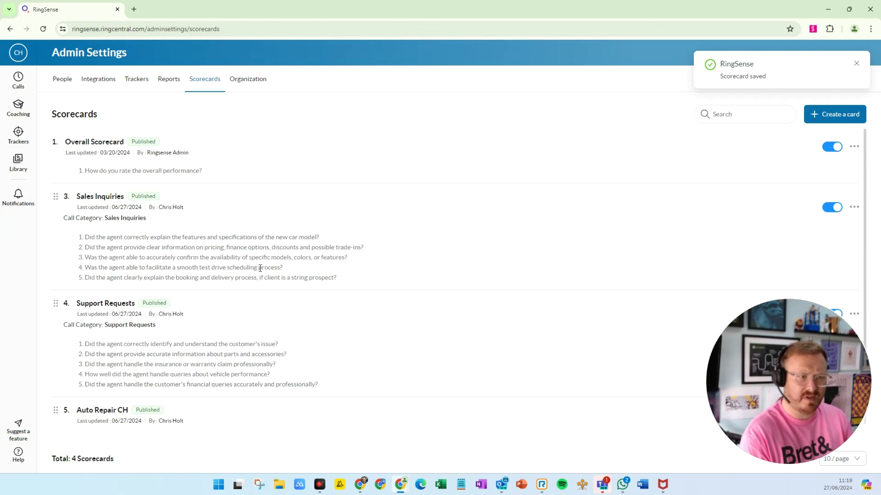
Step: Move the Auto Repair CH scorecard from the end of the scorecard list up towards its beginning
scroll(167, 349, down, 2)
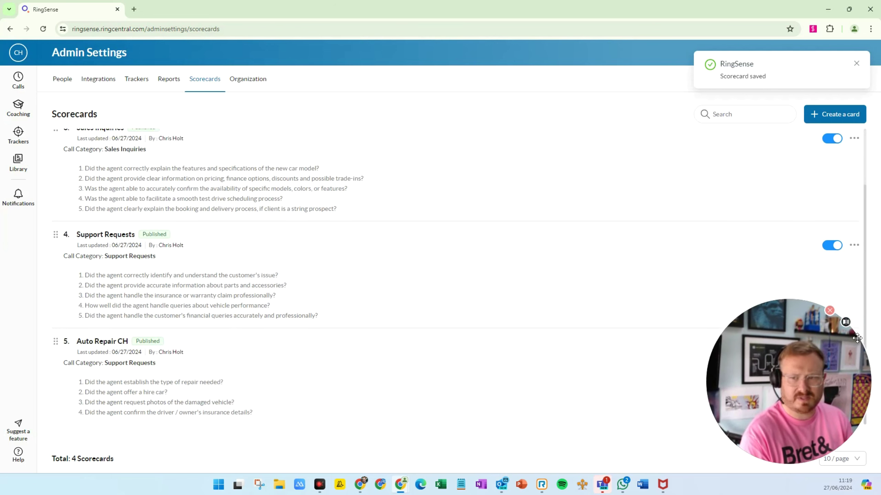
drag(111, 342, 116, 163)
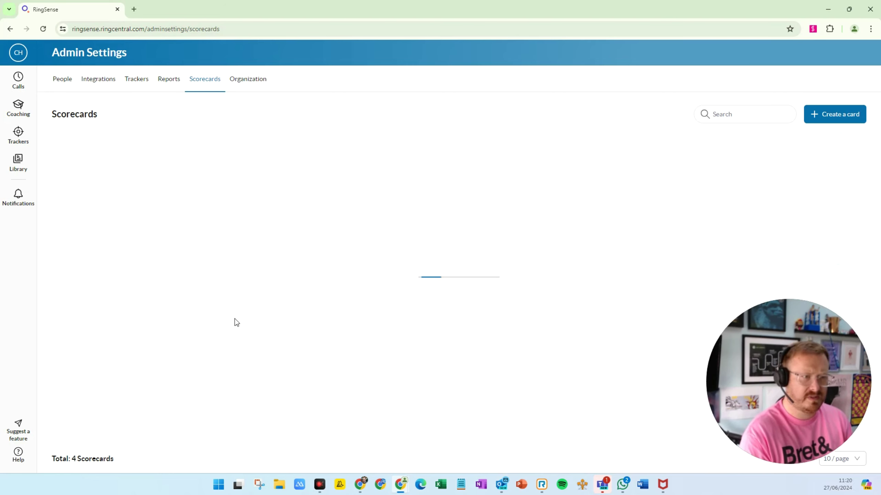